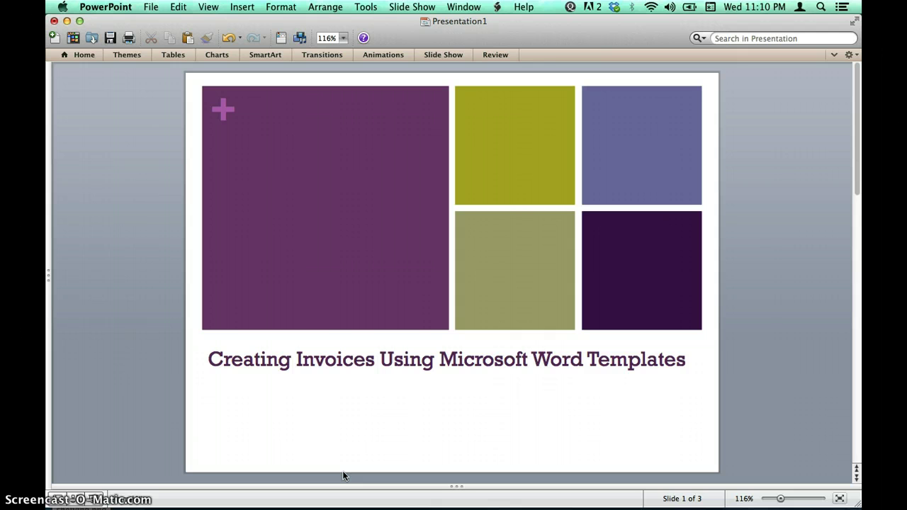
Step: Advance the presentation to the Objectives slide and switch to Microsoft Word
key(Page_Down)
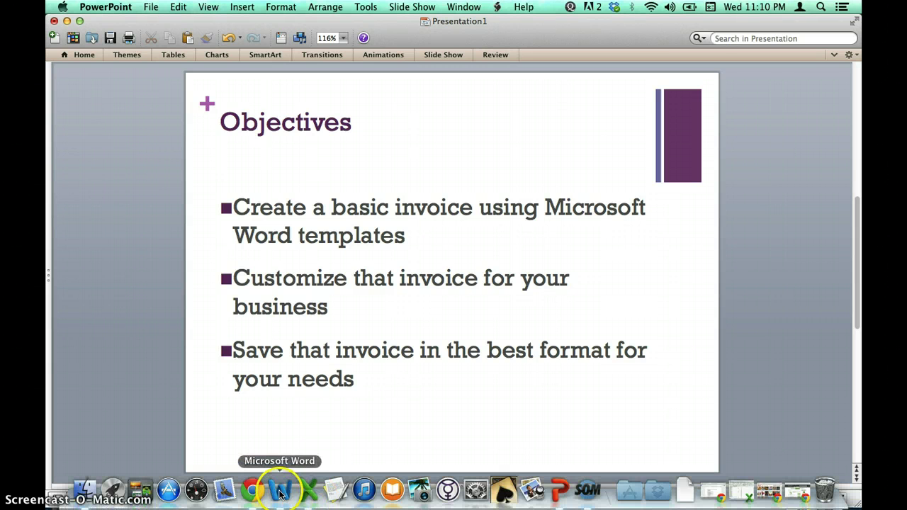
click(281, 494)
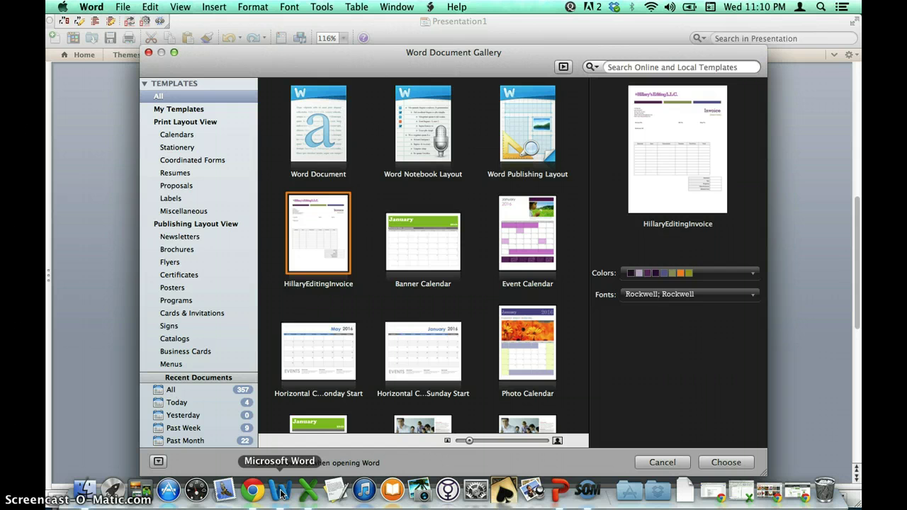
Step: Search the document templates for "invoice" and create a new document from the Advantage Invoice template
click(659, 66)
text(invoice)
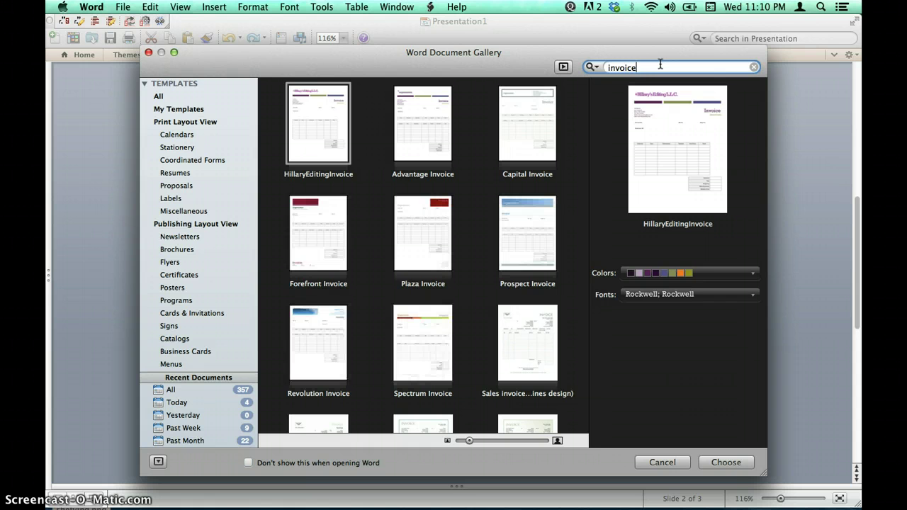
click(443, 138)
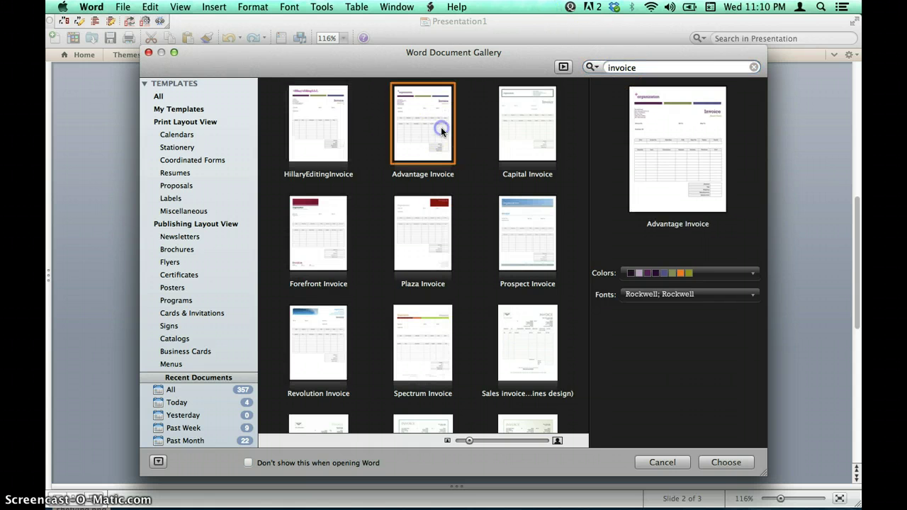
click(722, 462)
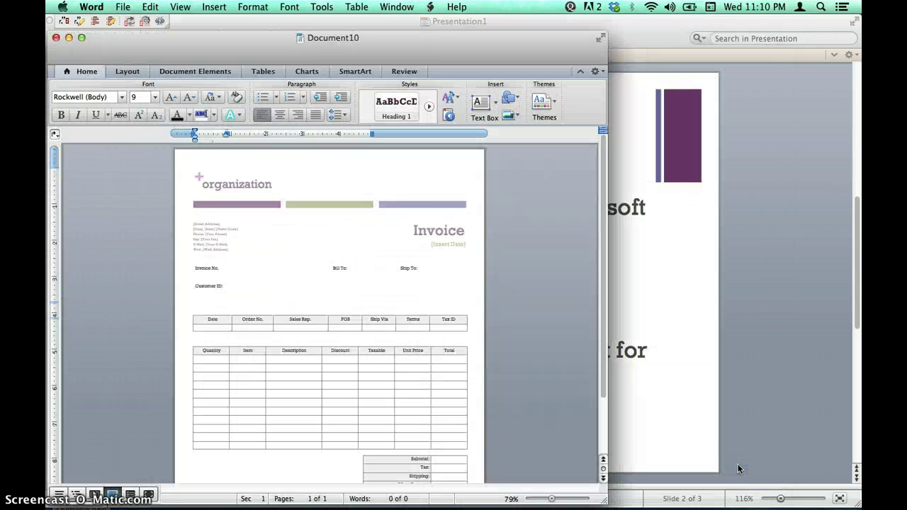
Step: Replace the organization placeholder in the page header with the company name "Hillary's Editing L.L.C."
double_click(314, 36)
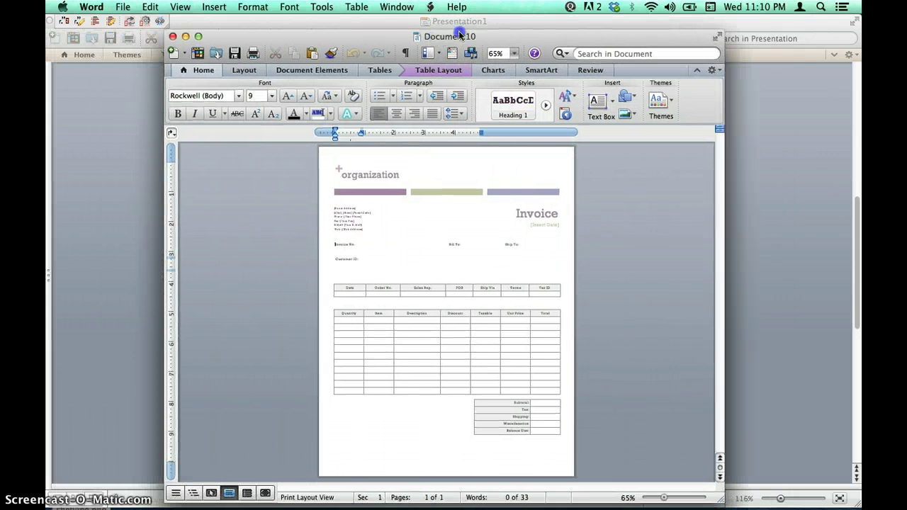
drag(681, 487, 693, 490)
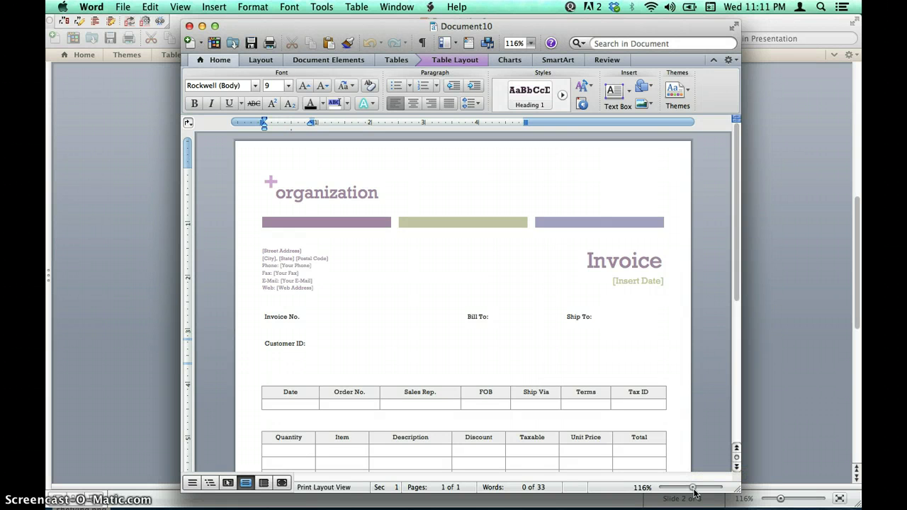
double_click(370, 172)
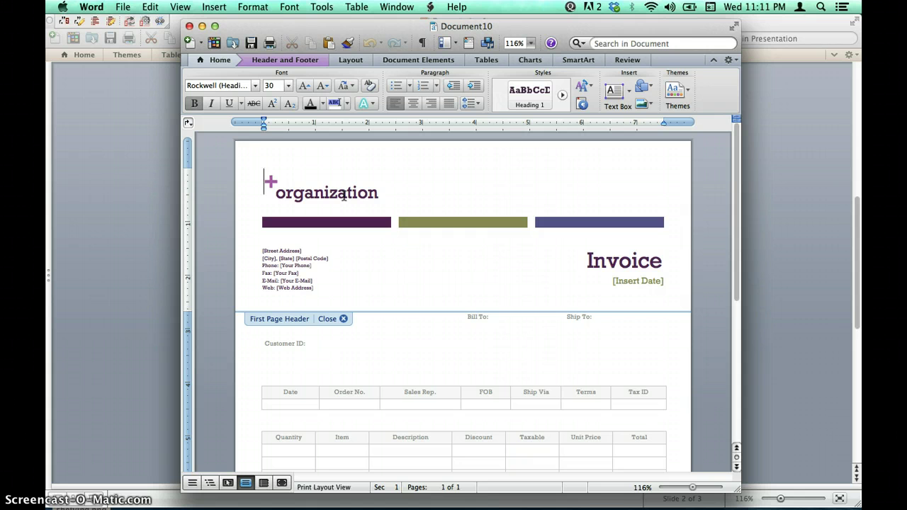
click(343, 197)
key(BackSpace)
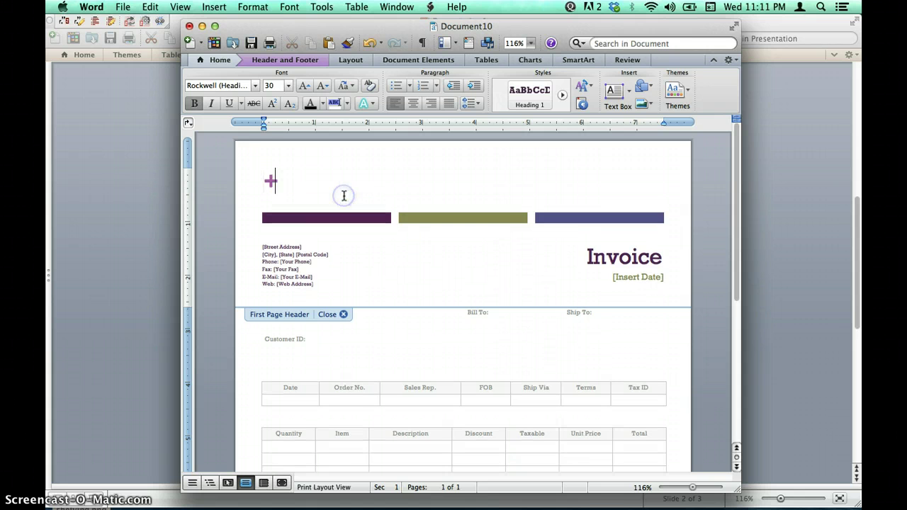
text(Hillary's)
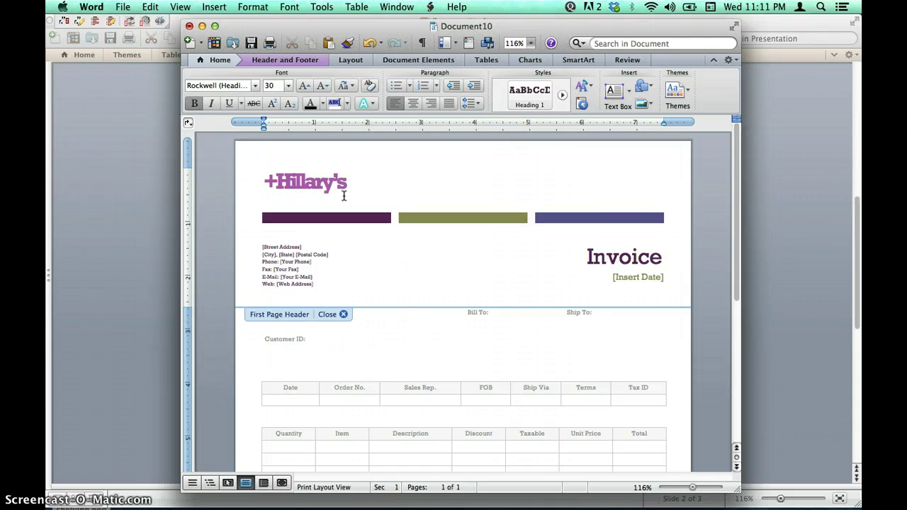
text( Editing L.)
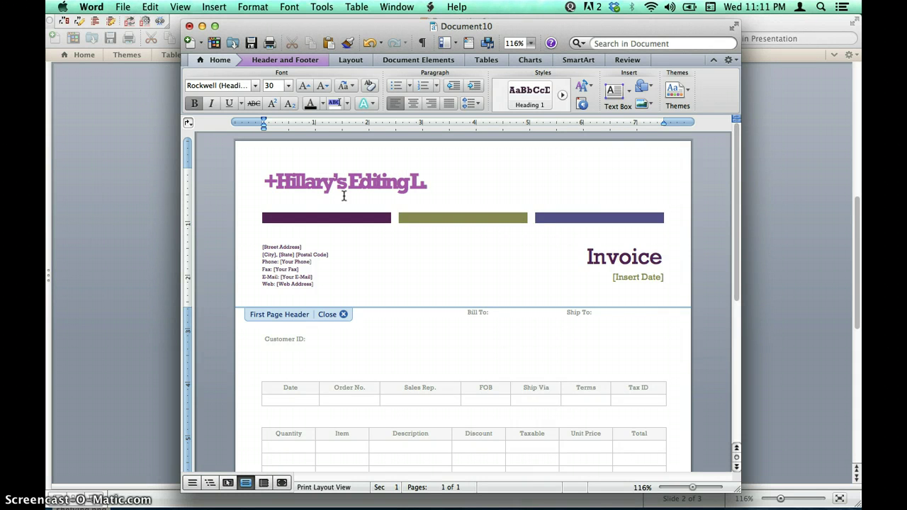
text(L.C.)
click(286, 209)
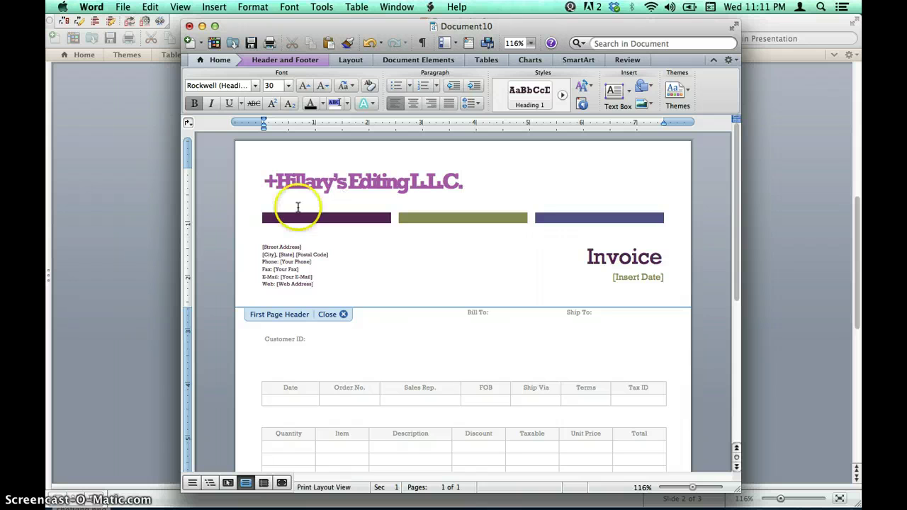
Step: Fill in the company's street address, city, state and postal code in the header placeholders, and finish editing the header
click(270, 246)
text(123 Mai)
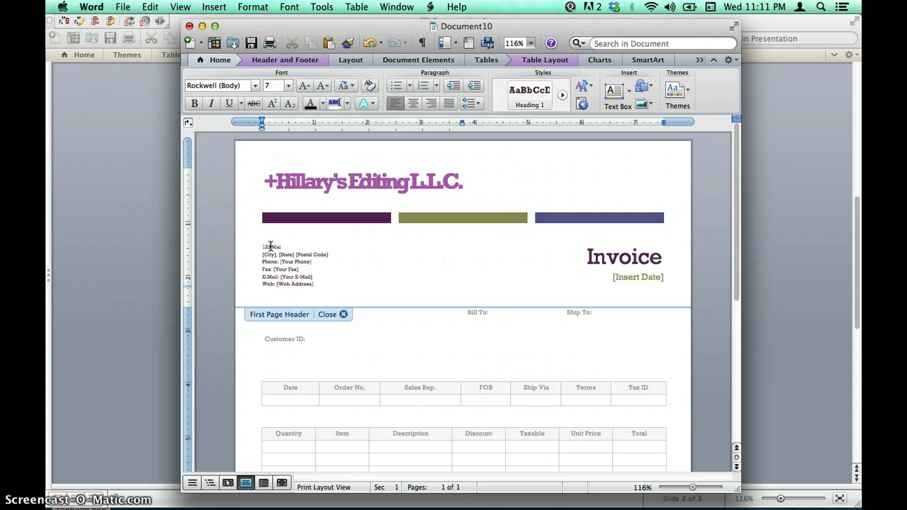
text(nt St.)
double_click(270, 253)
text(Nova)
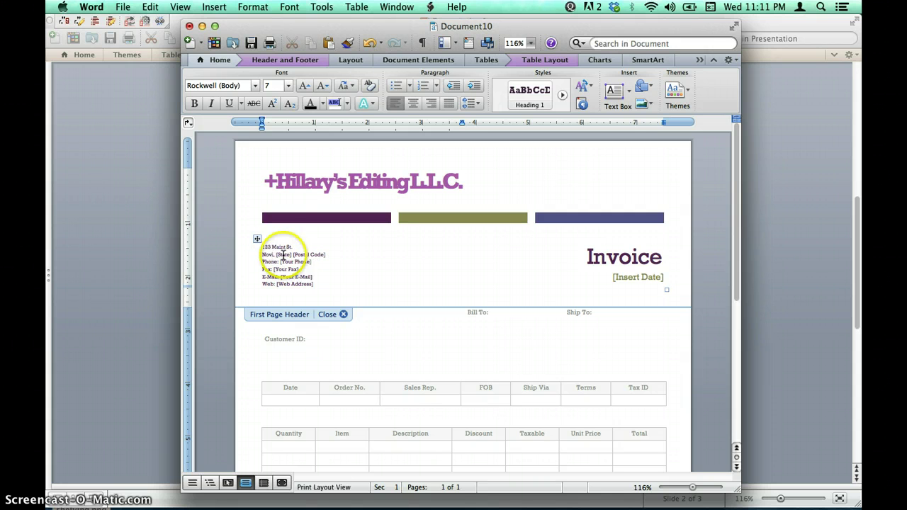
double_click(284, 253)
text(MI)
click(294, 253)
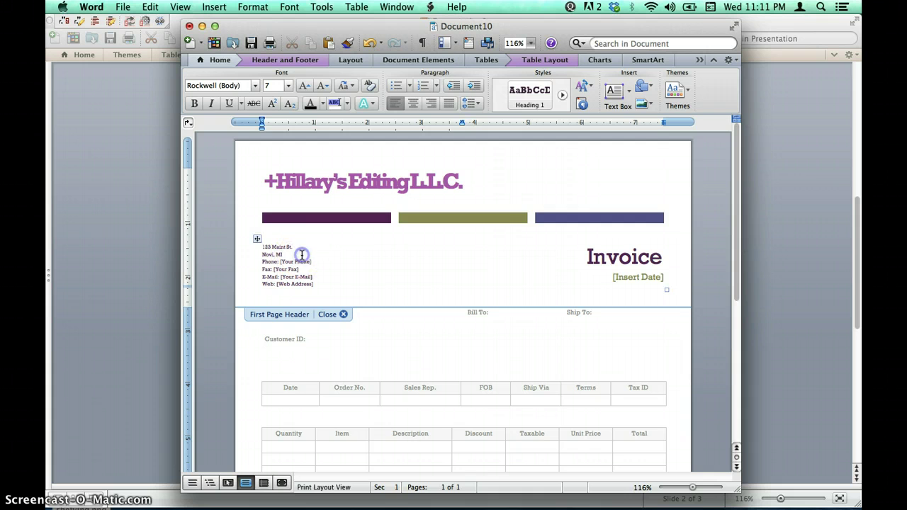
text(48375)
click(341, 314)
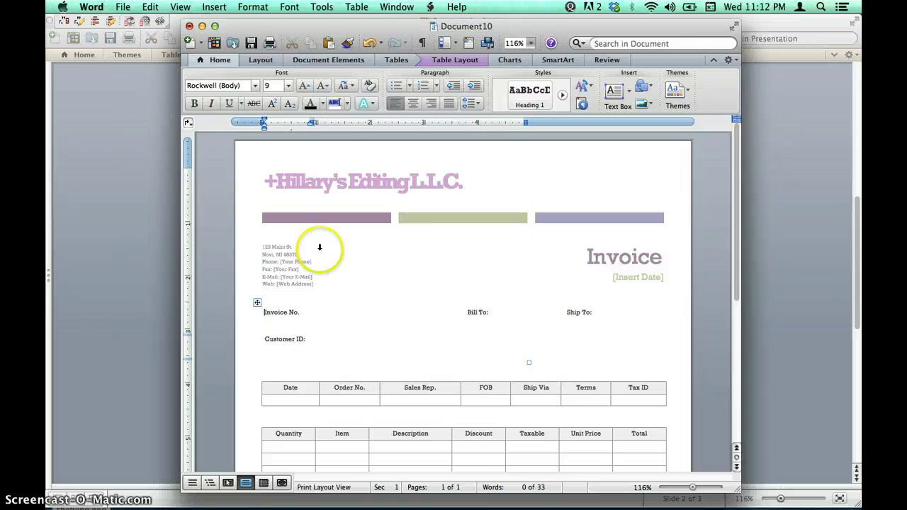
Step: Save the customized invoice as a Word Template (.dotx) named HillaryInvoice in the My Templates folder
click(124, 8)
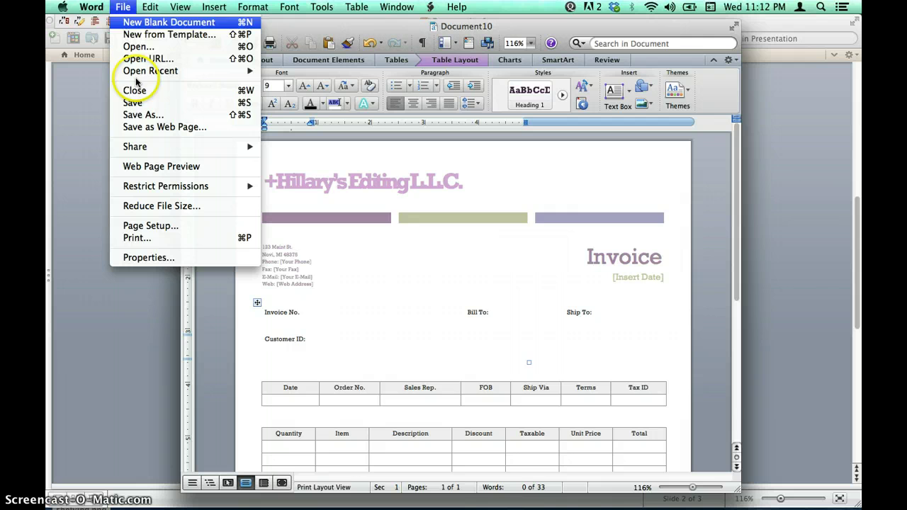
click(143, 115)
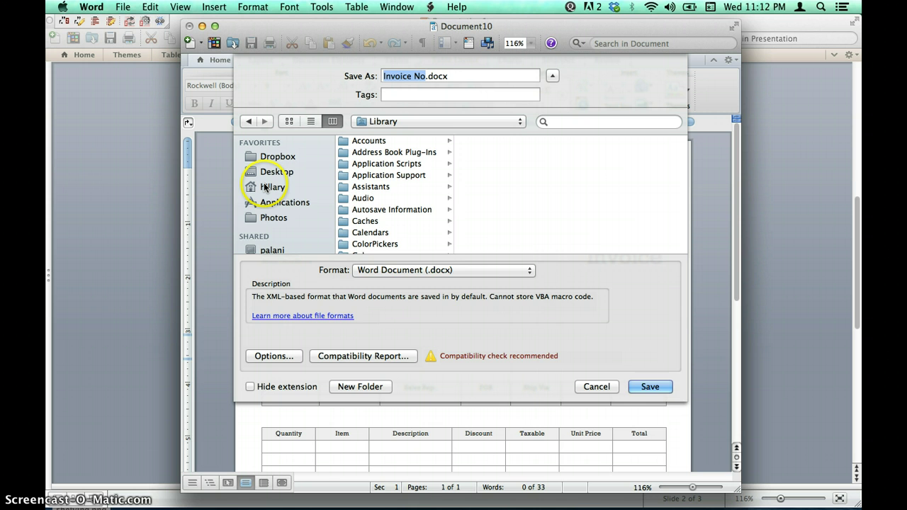
click(529, 270)
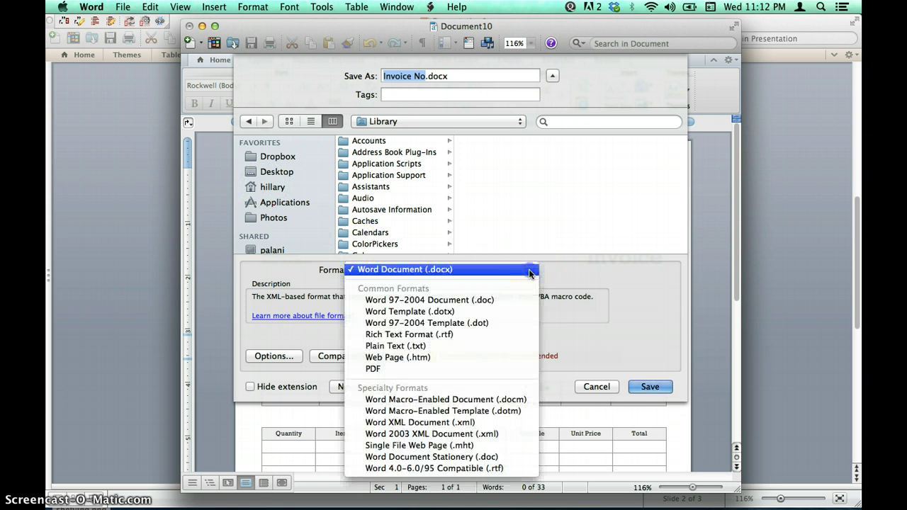
click(493, 313)
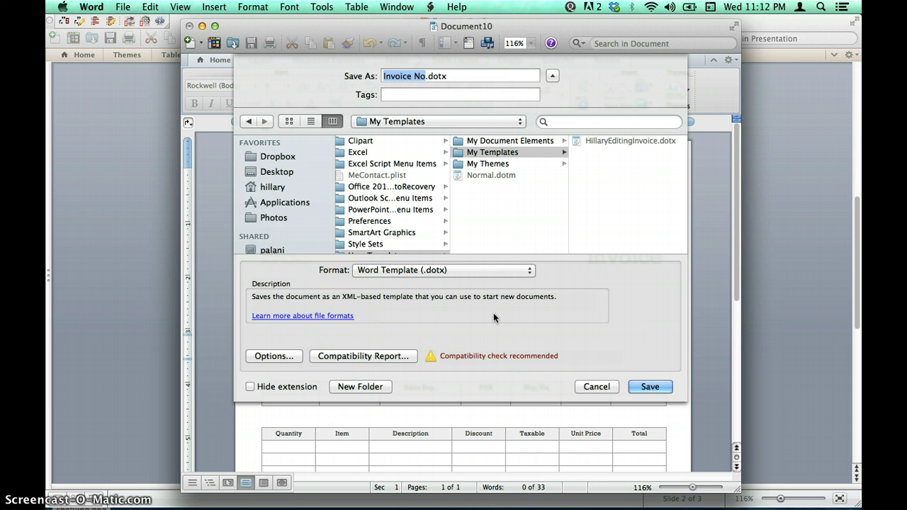
text(HillaryInvoice)
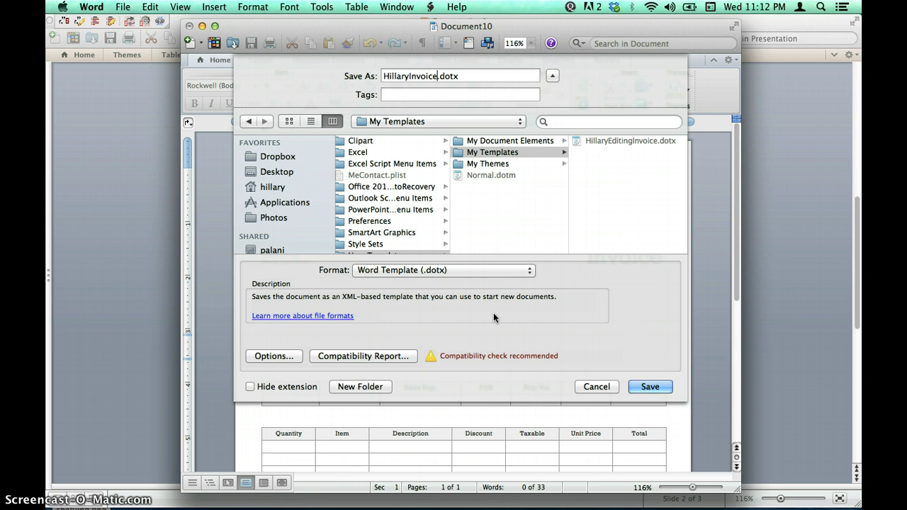
click(649, 388)
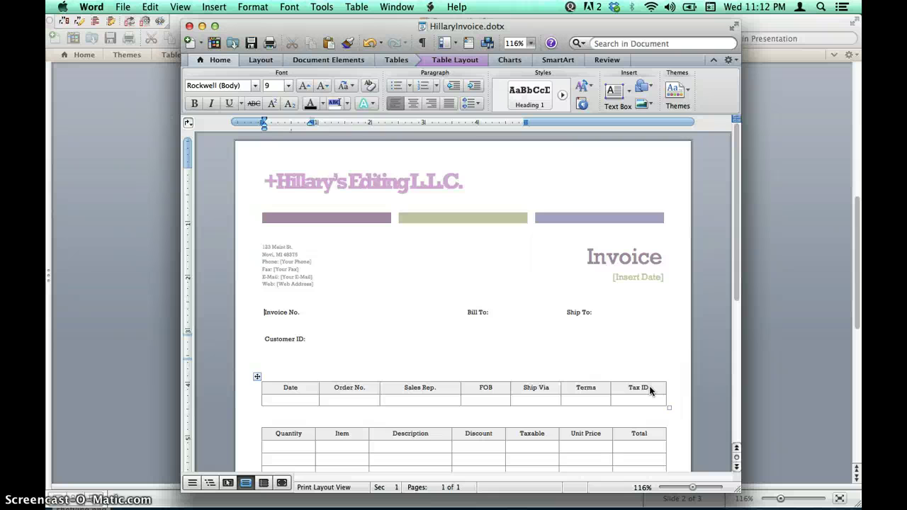
Step: Replace the date placeholder under the Invoice title with 7/1/2014 and finish editing the header
click(658, 375)
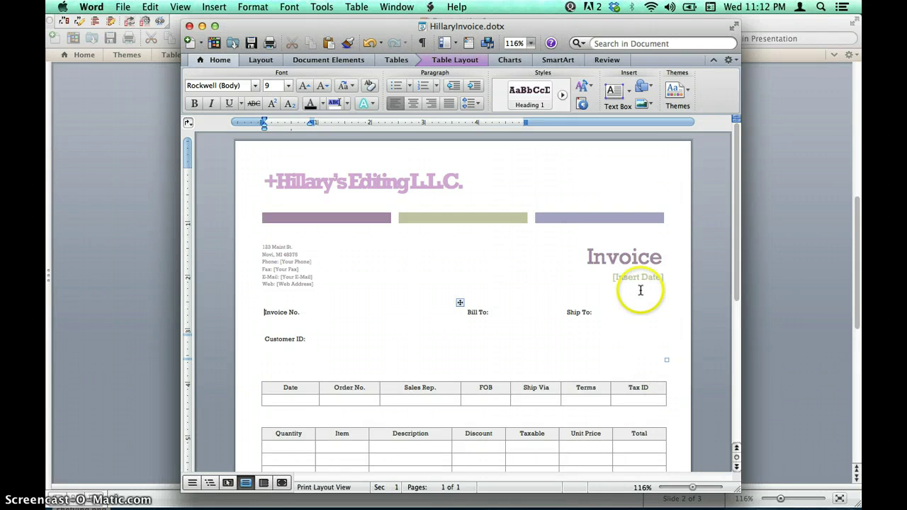
double_click(629, 263)
click(630, 277)
key(BackSpace)
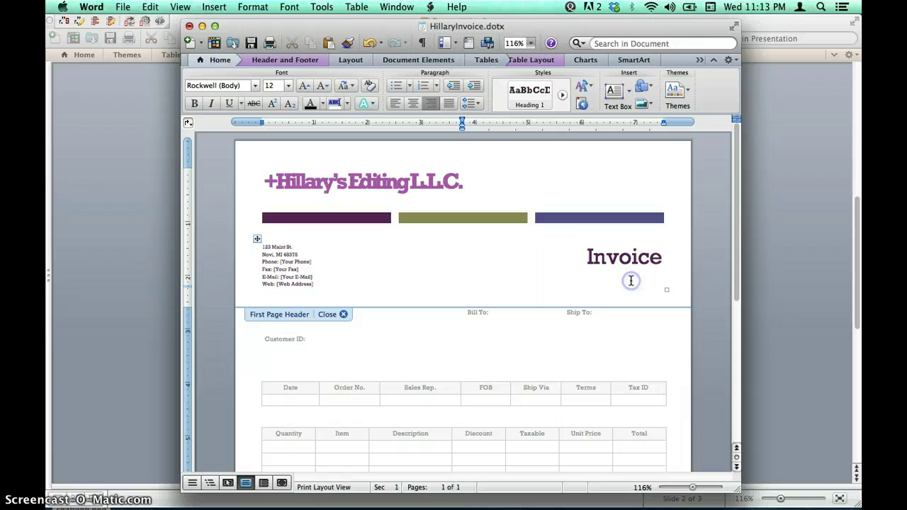
text(7/1/2)
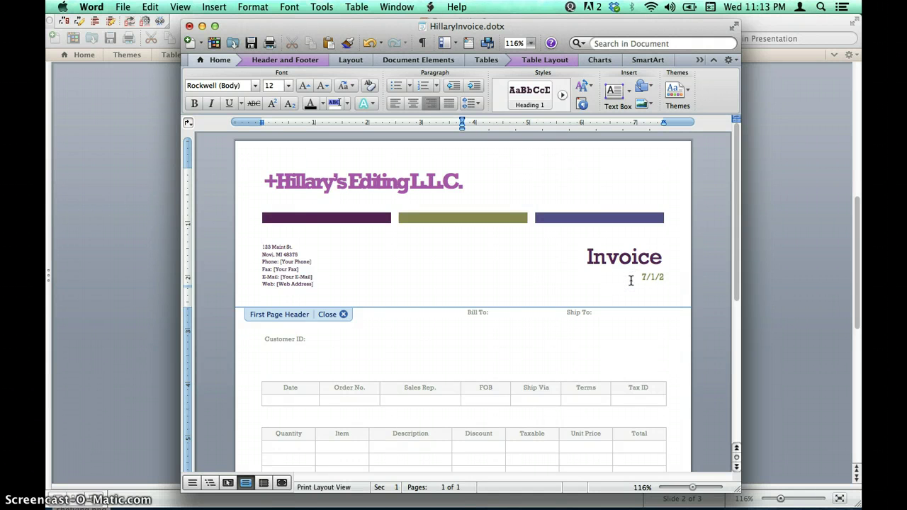
text(014)
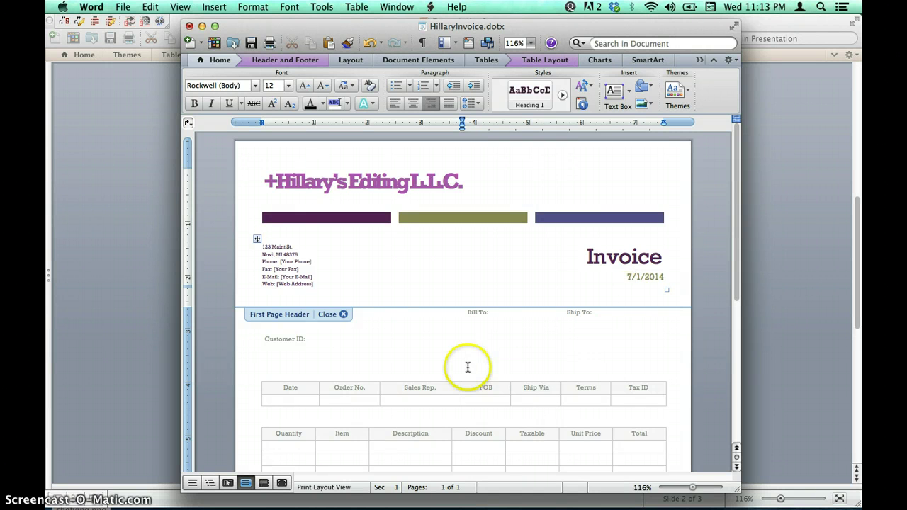
click(336, 316)
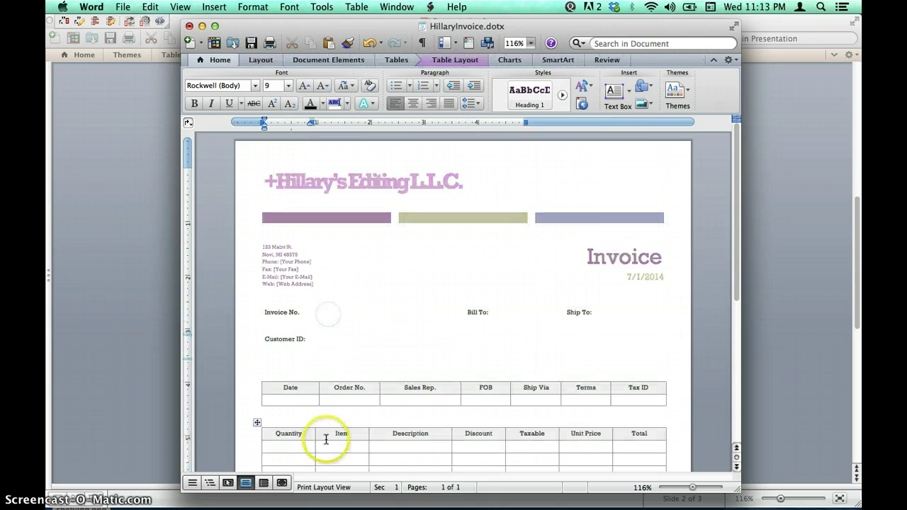
Step: Fill the first line item with quantity 100, item "Proofread pages", unit price $1.00 and total $100.00
click(290, 448)
text(10)
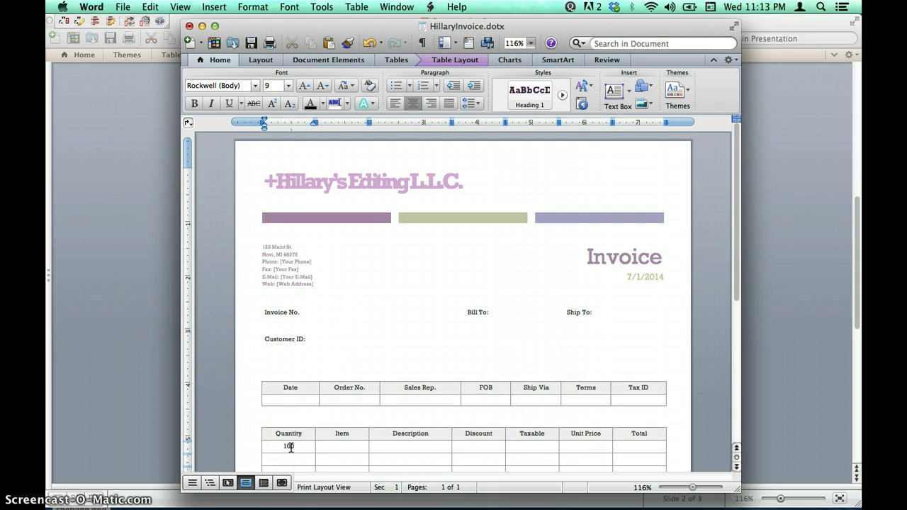
text(Pro)
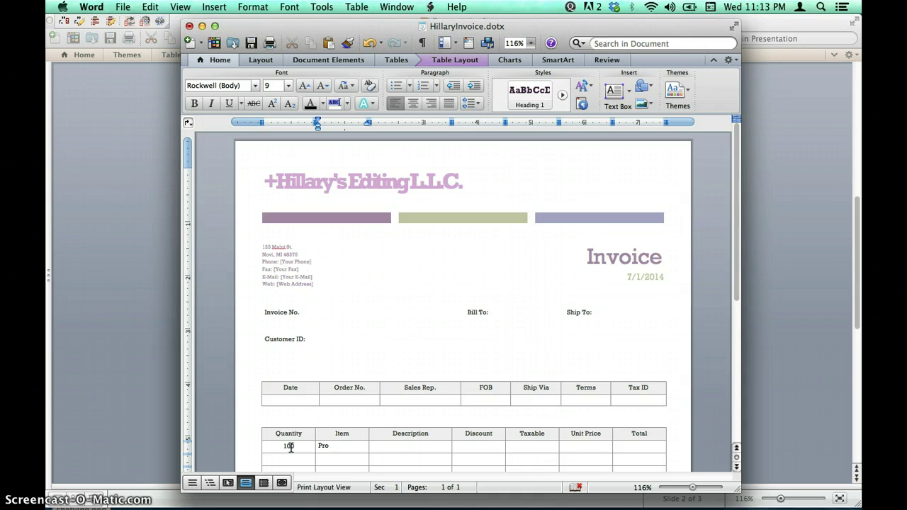
text(ofread pages)
key(Tab)
key(Tab)
key(Tab)
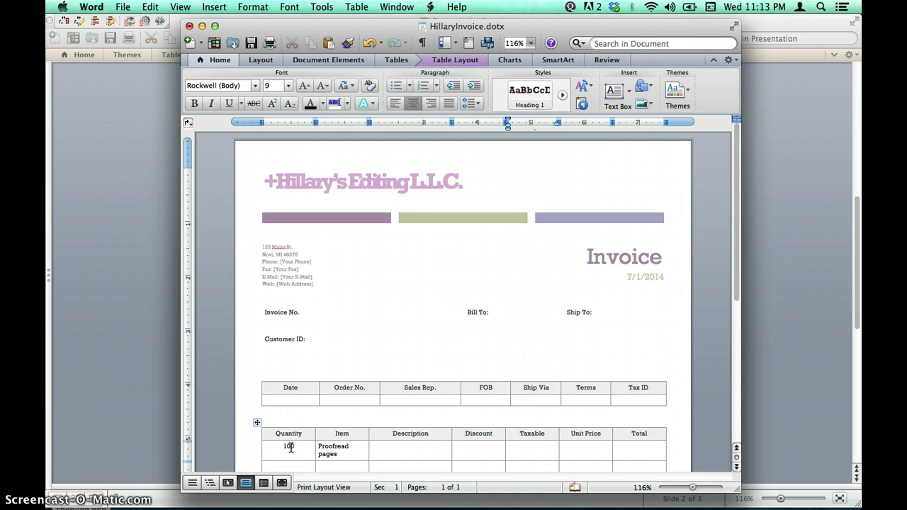
key(Tab)
text($1.0)
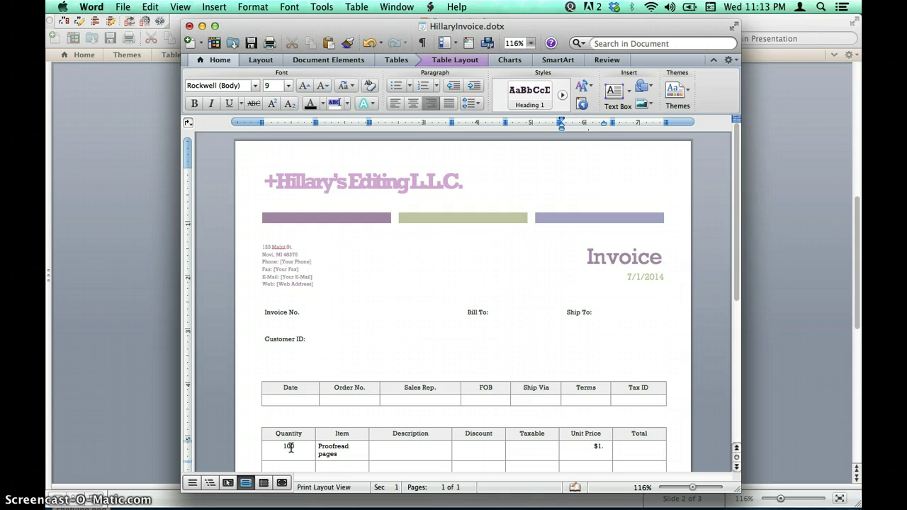
key(Tab)
text($)
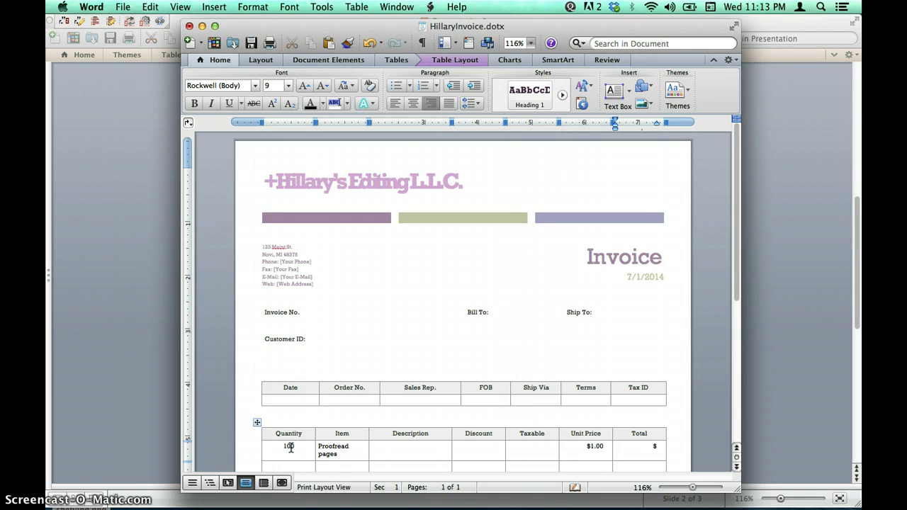
text(100.00)
Step: Enter $100.00 as the Balance Due in the invoice's summary table
scroll(290, 447, down, 1)
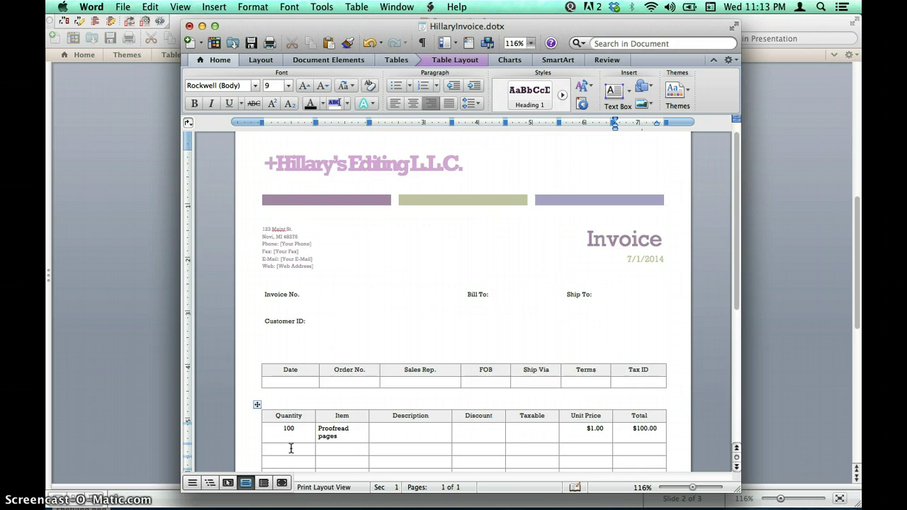
scroll(291, 448, down, 10)
click(630, 402)
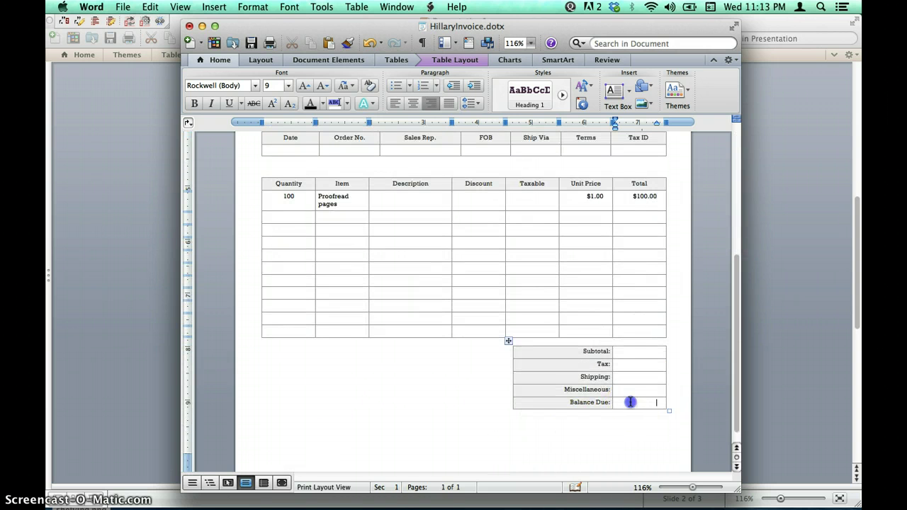
text($100.00)
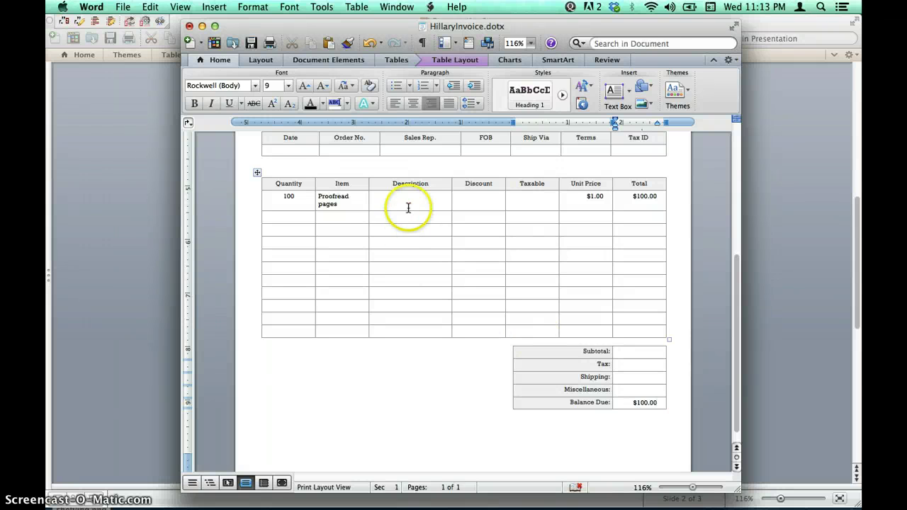
Step: Save the completed invoice as a PDF named HillaryInvoice on the Desktop
click(123, 7)
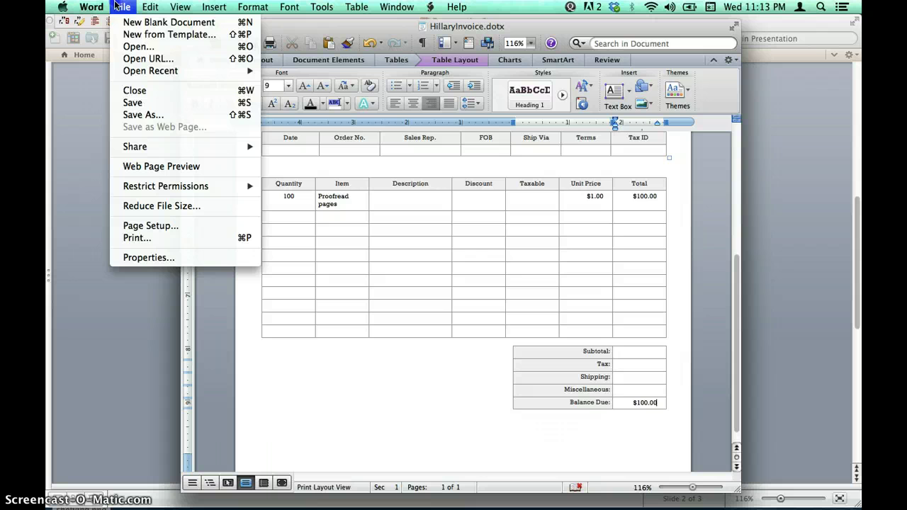
click(145, 115)
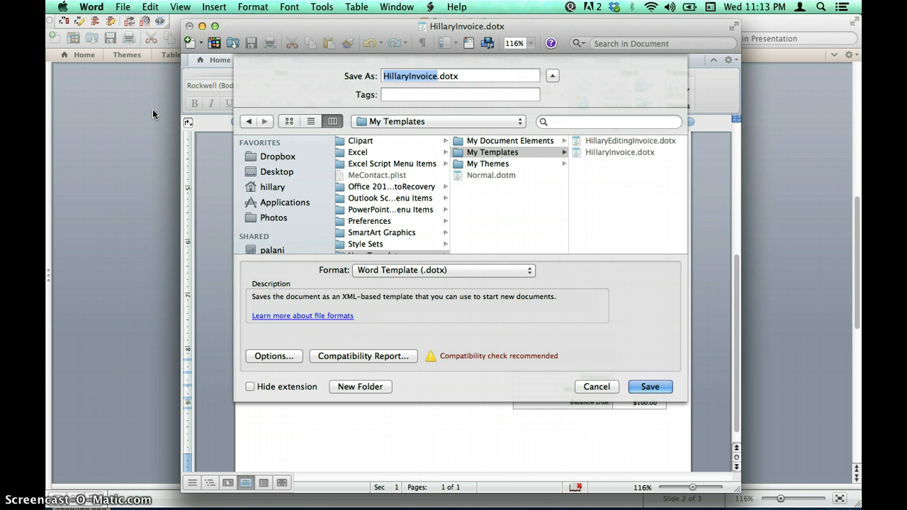
click(385, 270)
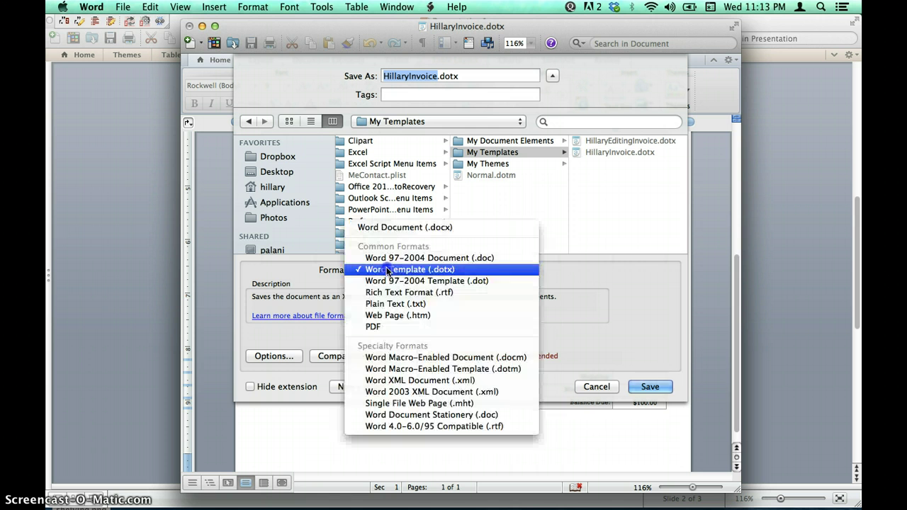
click(389, 326)
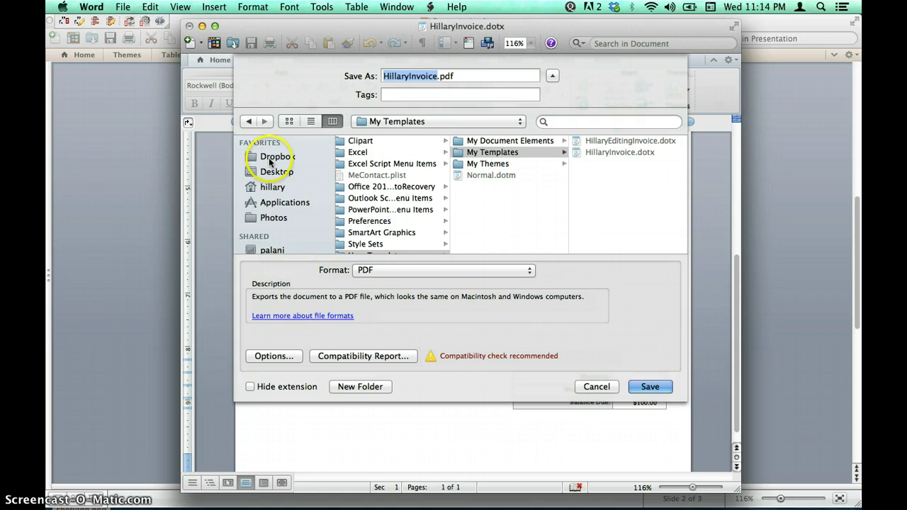
click(287, 173)
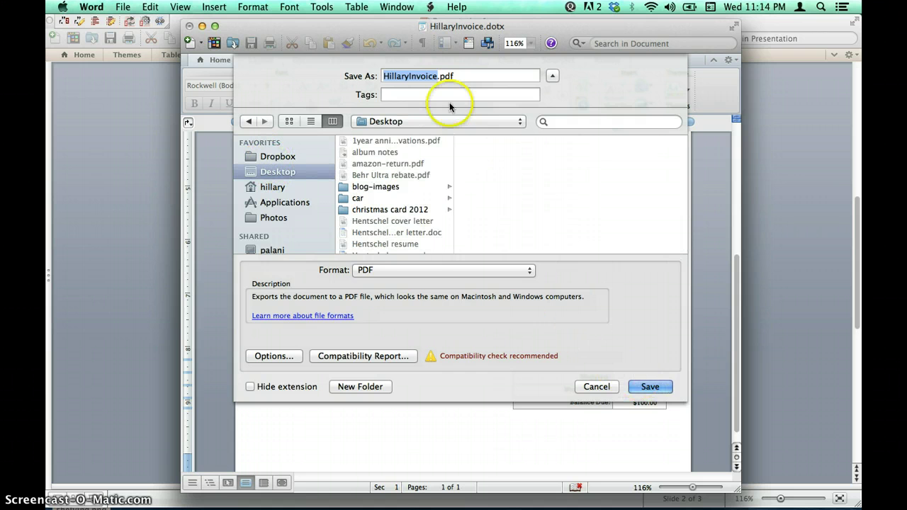
click(657, 388)
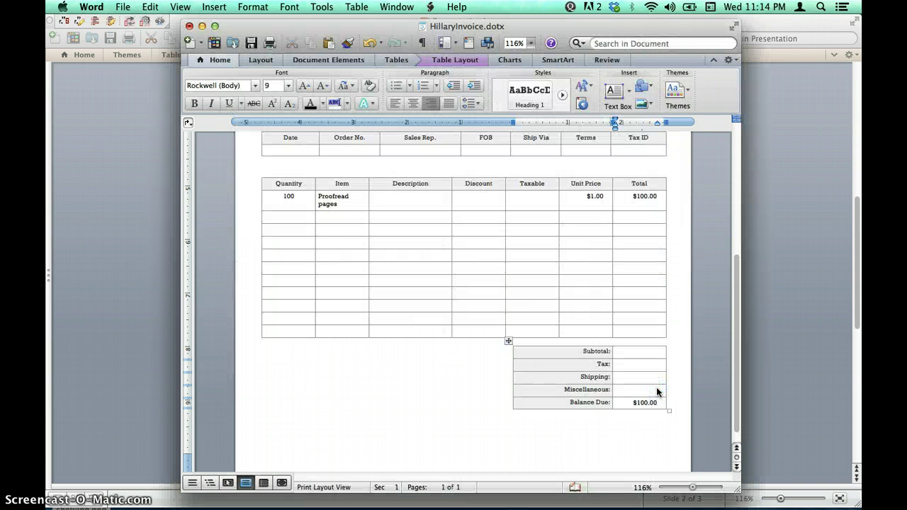
Step: Switch to the PowerPoint presentation and show its closing slide, slide 3
click(744, 348)
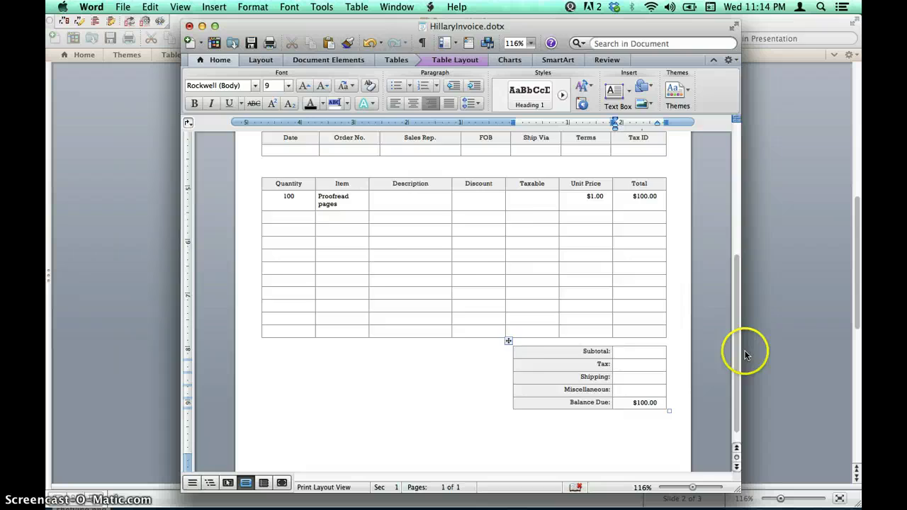
scroll(811, 341, down, 2)
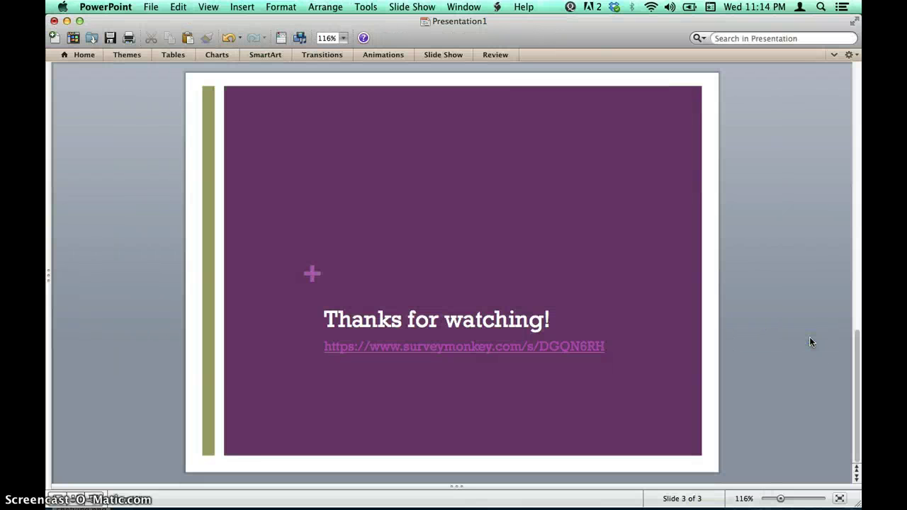